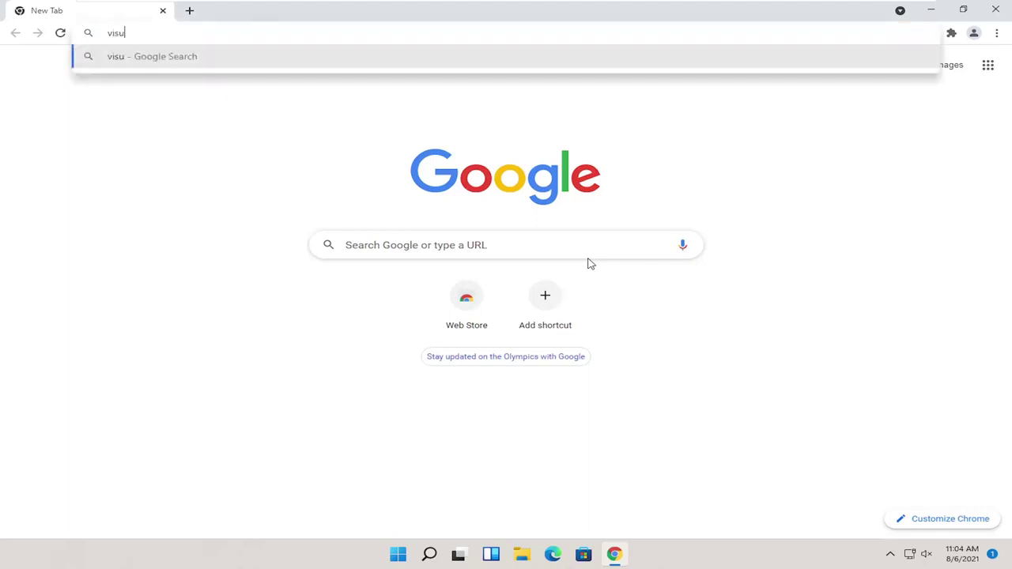
Search the web for "visual c++ 2015 redistributable".
key(BackSpace)
key(BackSpace)
text(++ 2)
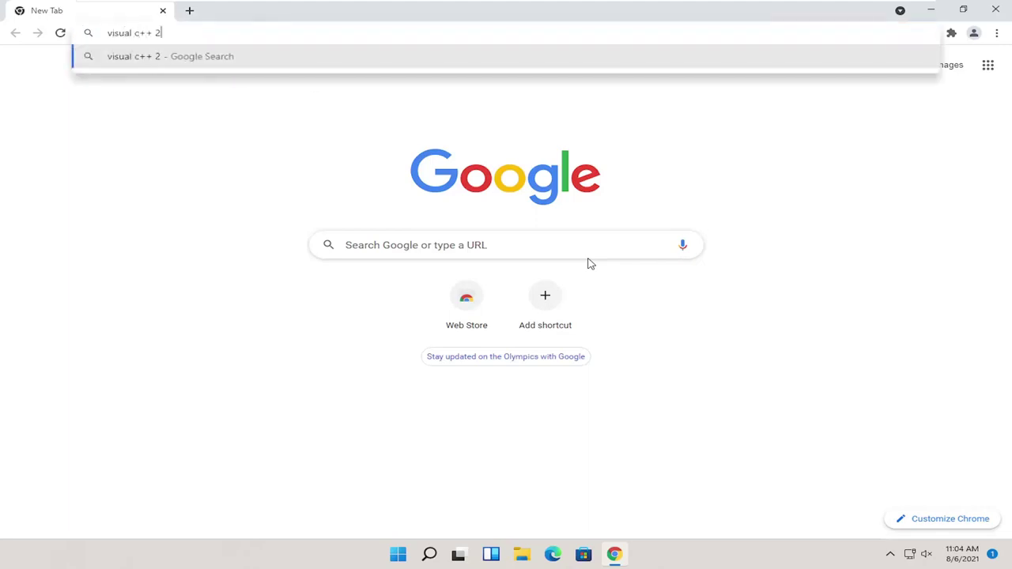
text(015 re)
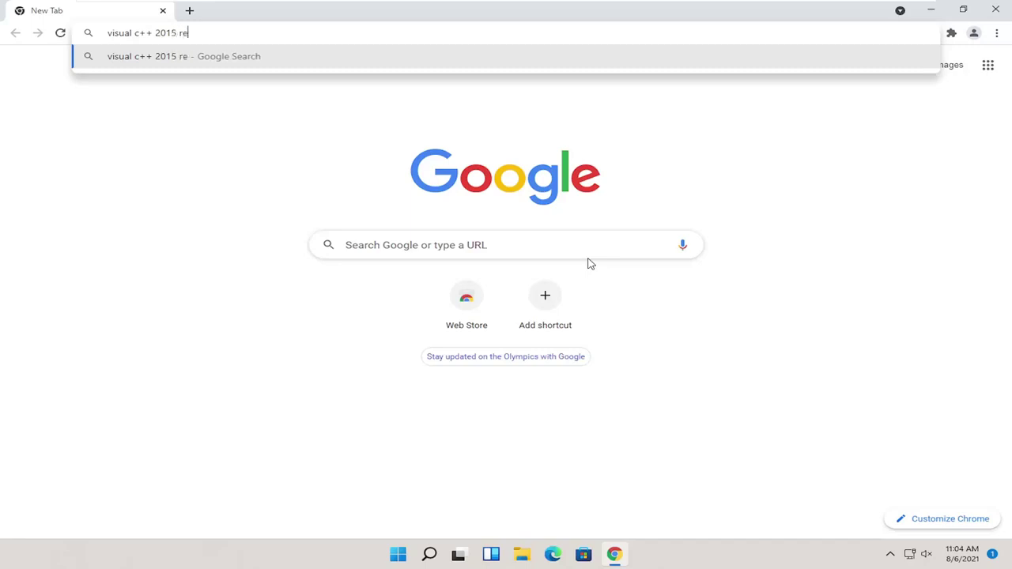
text(distri)
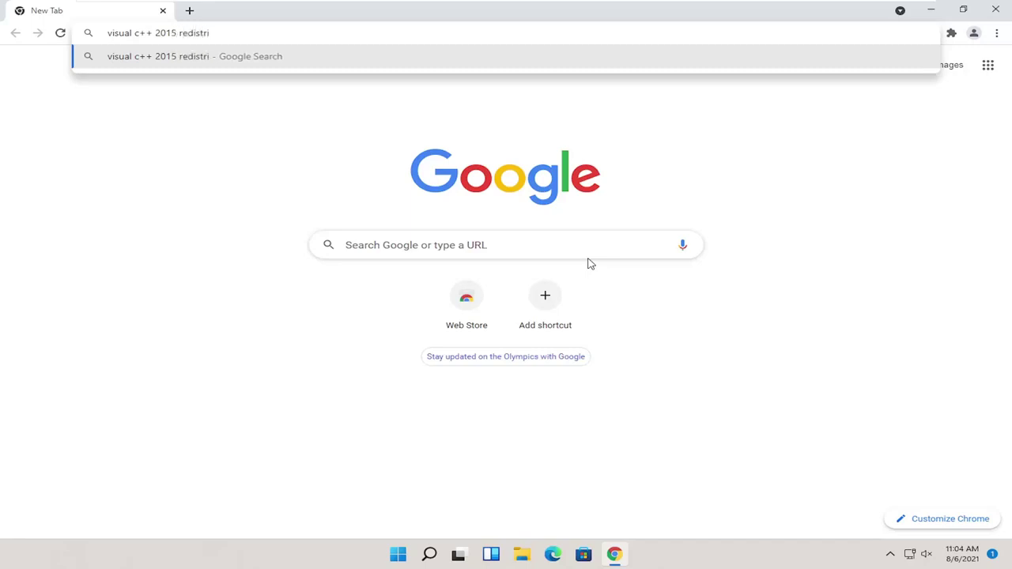
text(butable)
key(Return)
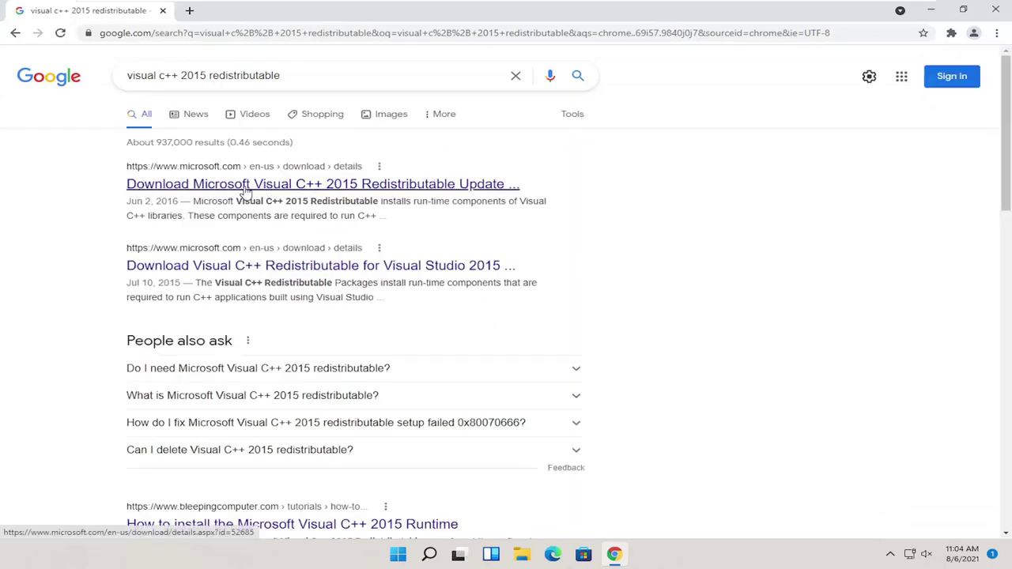
Download vc_redist.x64.exe from Microsoft's Visual C++ 2015 Redistributable Update 3 RC page.
click(401, 189)
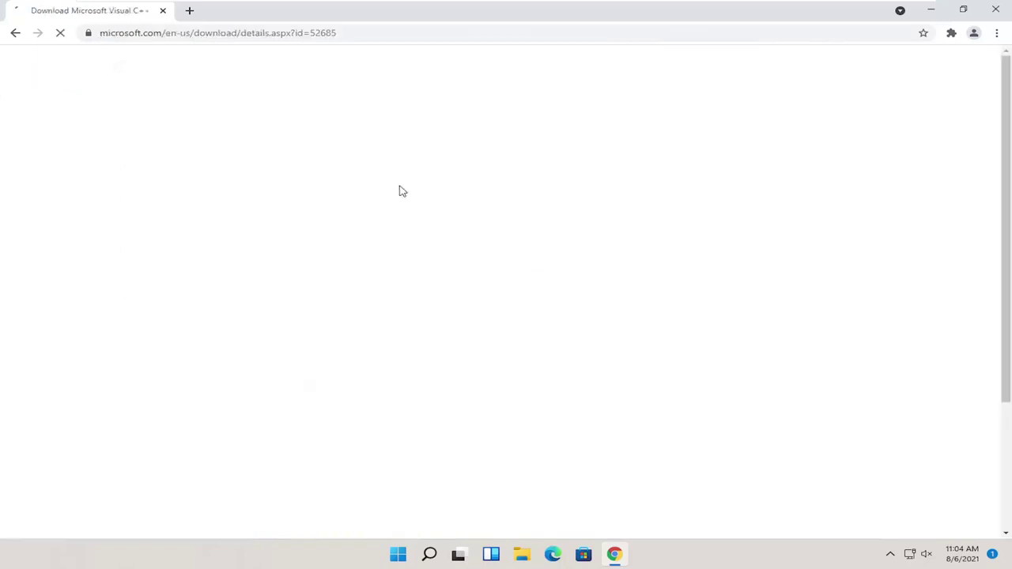
scroll(342, 257, down, 1)
scroll(342, 256, down, 1)
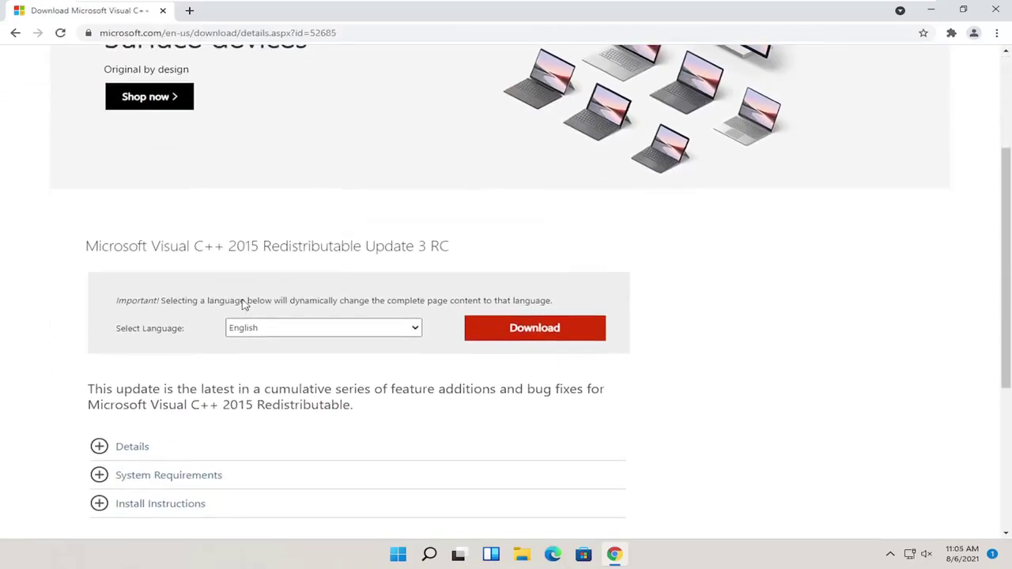
scroll(245, 304, down, 1)
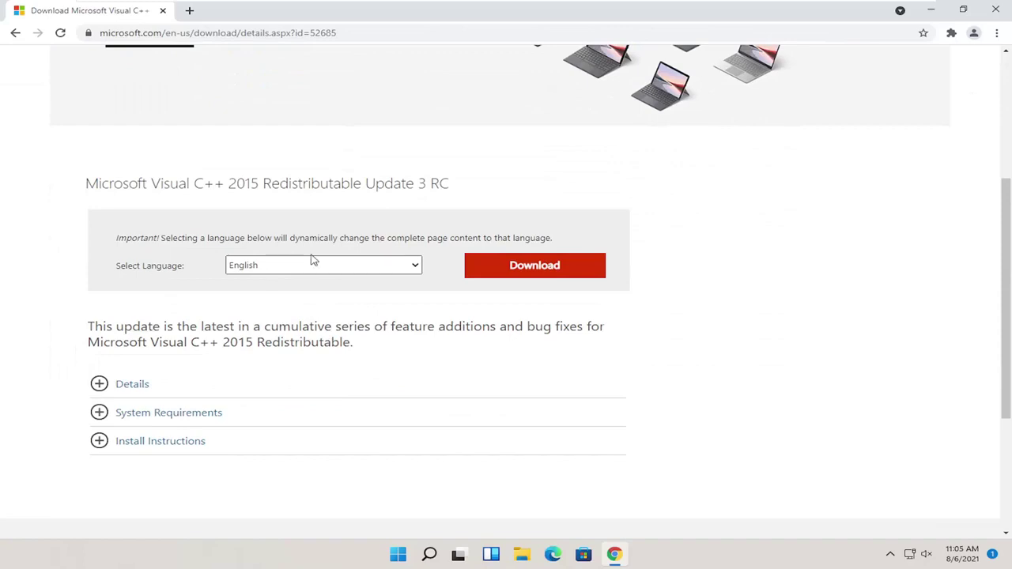
click(532, 270)
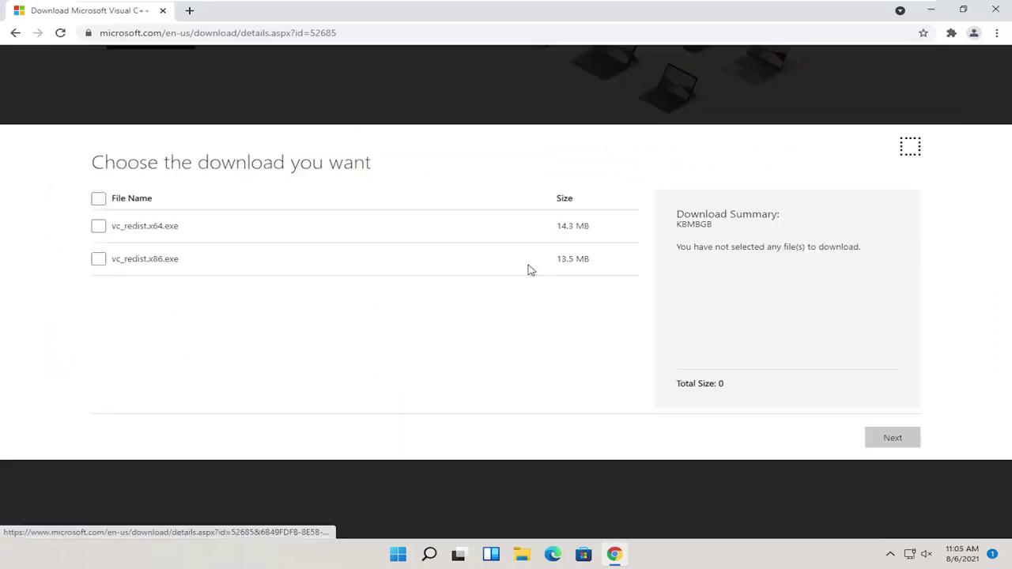
click(98, 227)
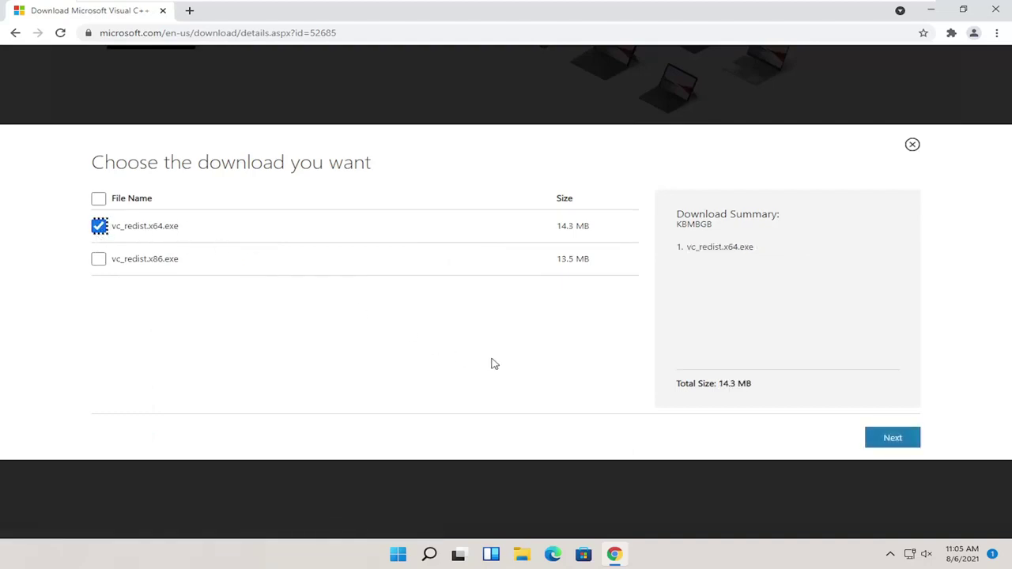
click(908, 445)
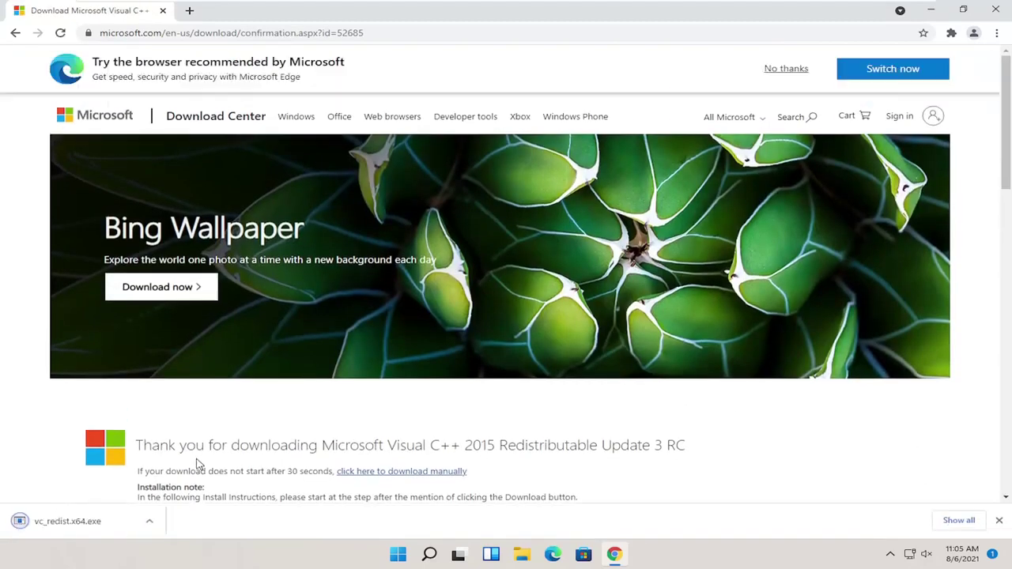
Run the downloaded vc_redist.x64.exe, accept the license terms and try to install the redistributable, then close the setup.
click(50, 523)
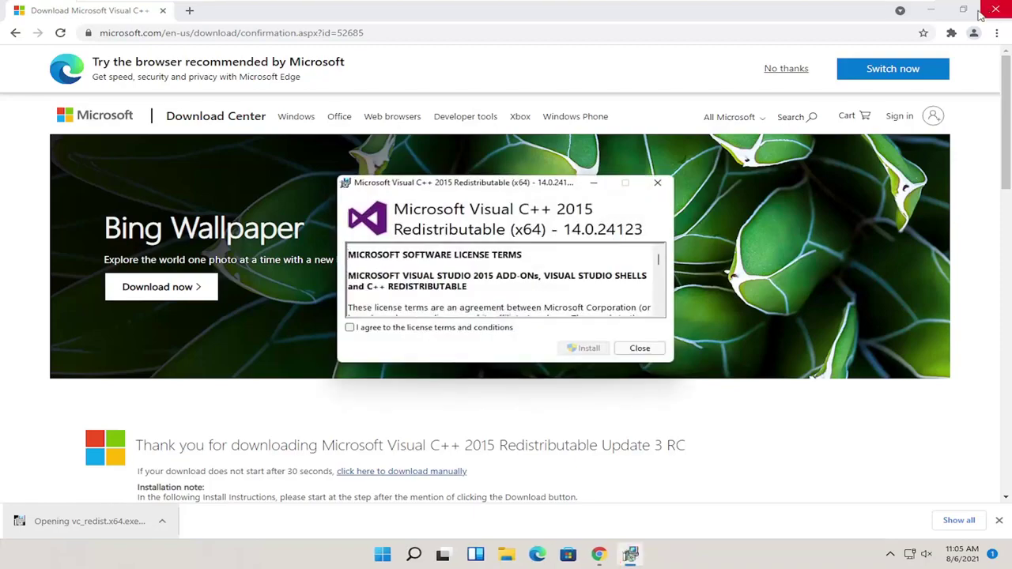
click(932, 10)
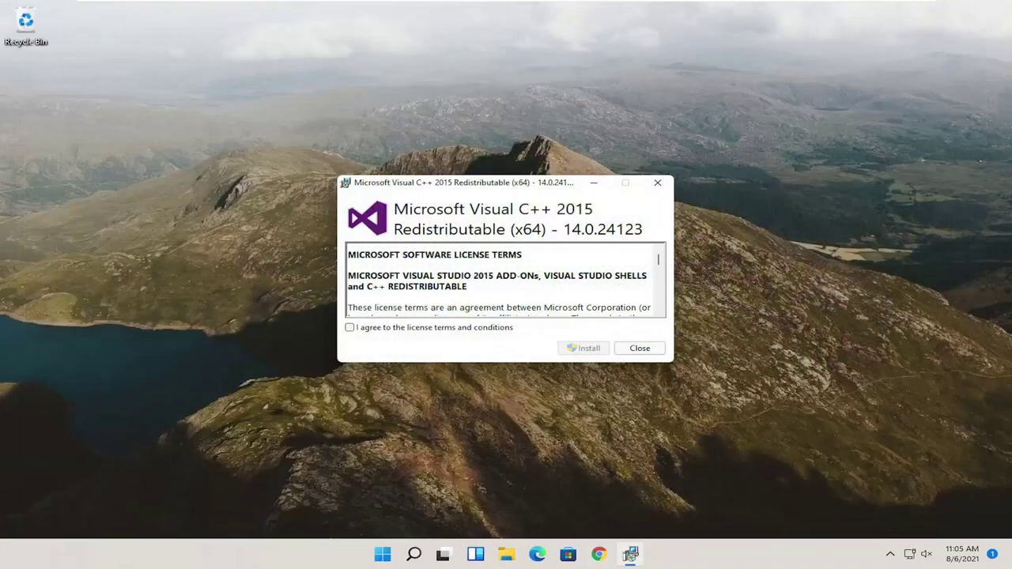
click(358, 330)
click(588, 348)
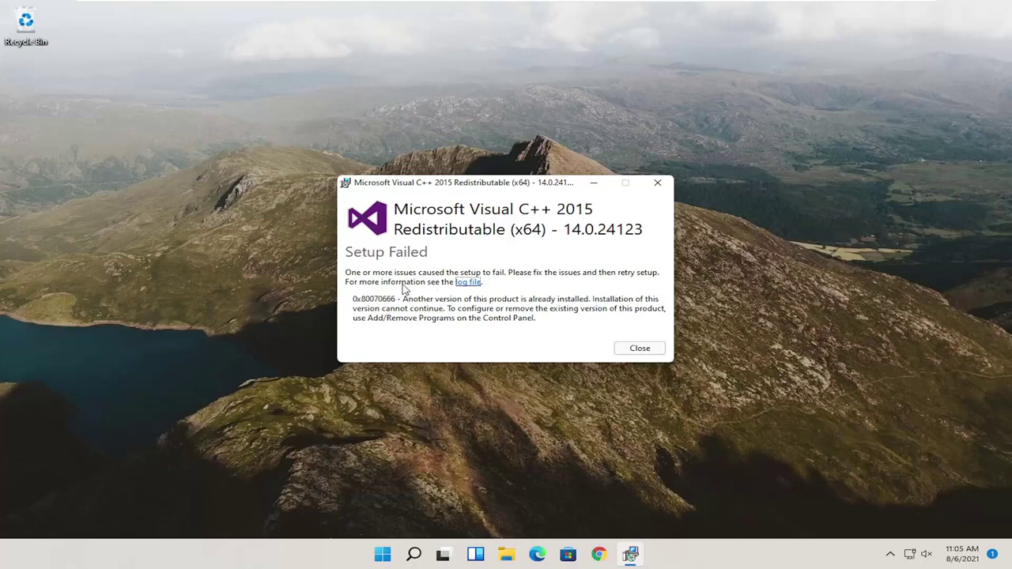
click(660, 183)
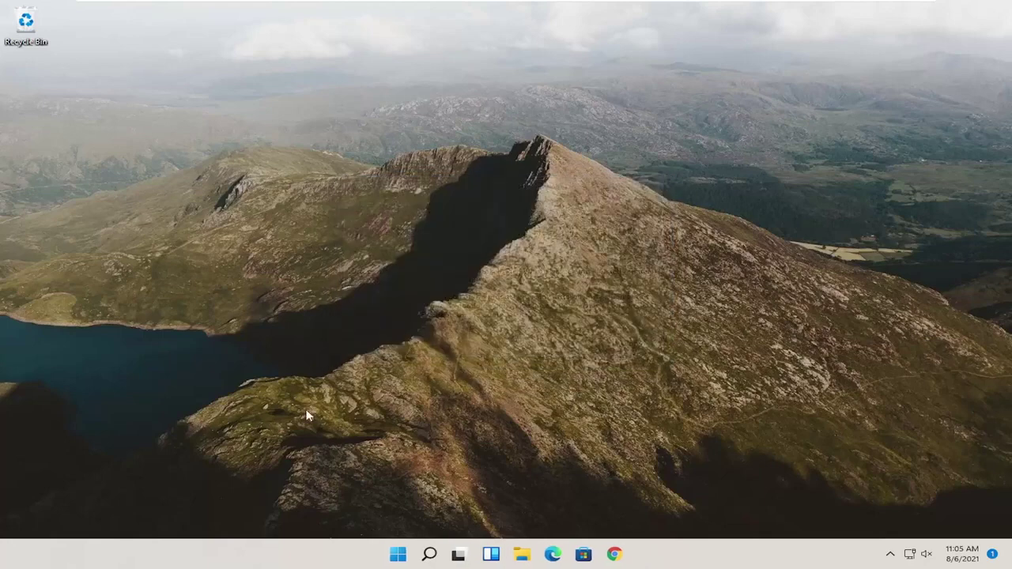
Open Chrome again and search the web for "vcruntime140.dll".
click(613, 554)
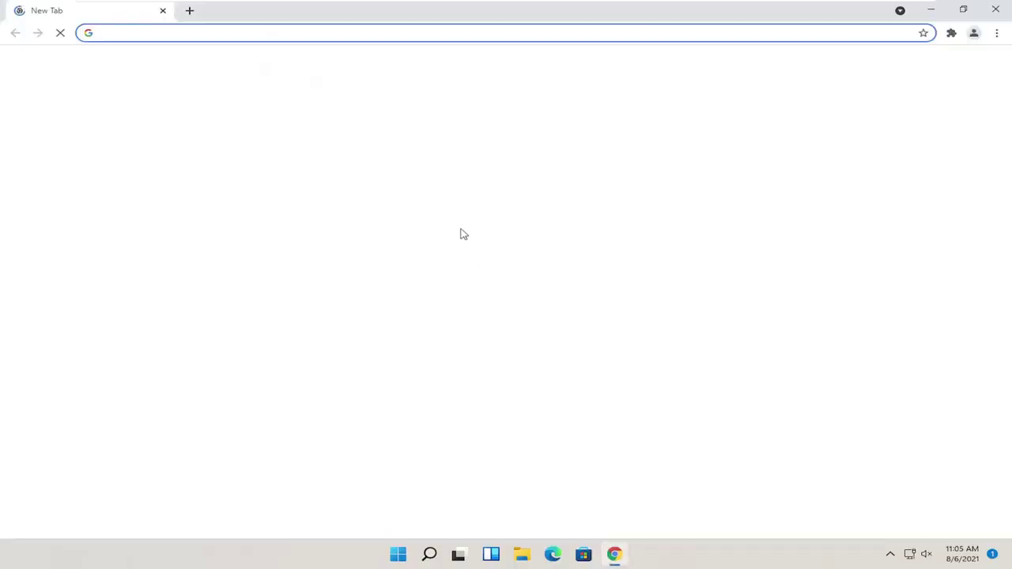
text(v)
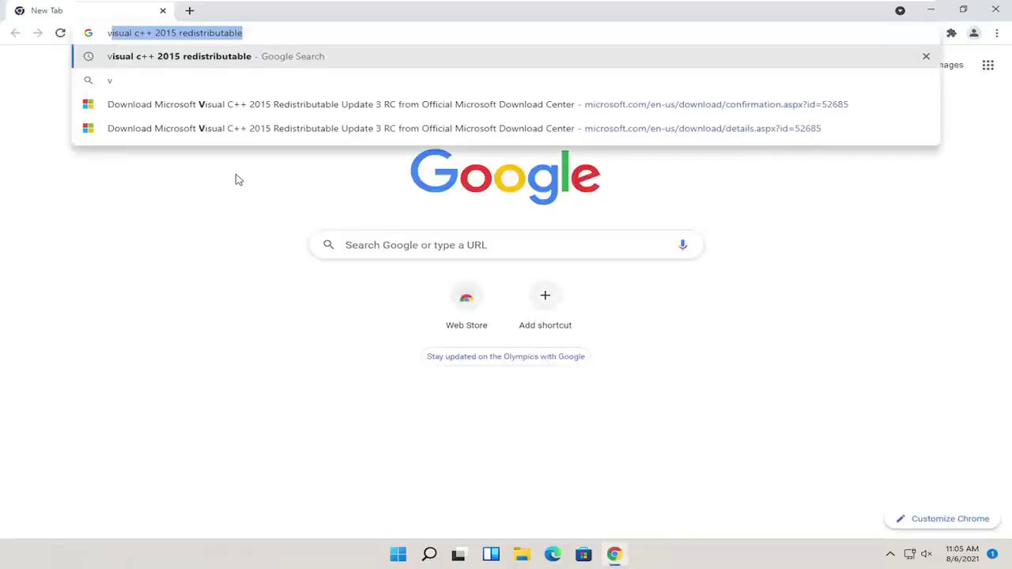
text(cruntime)
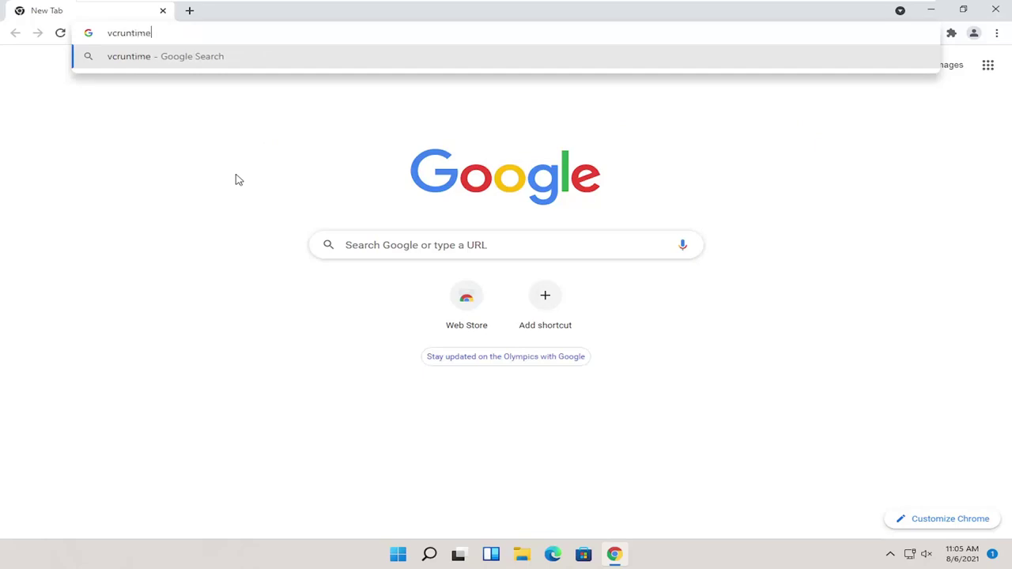
text(140.dll)
key(Return)
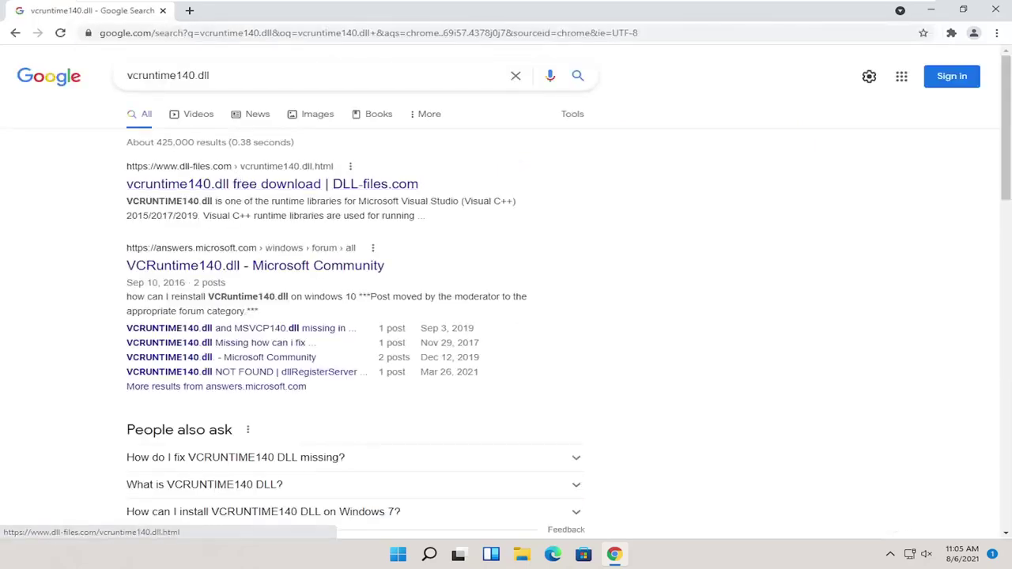
Download the 64-bit version 14.28.29115.0 of vcruntime140.dll from DLL-files.com.
click(215, 186)
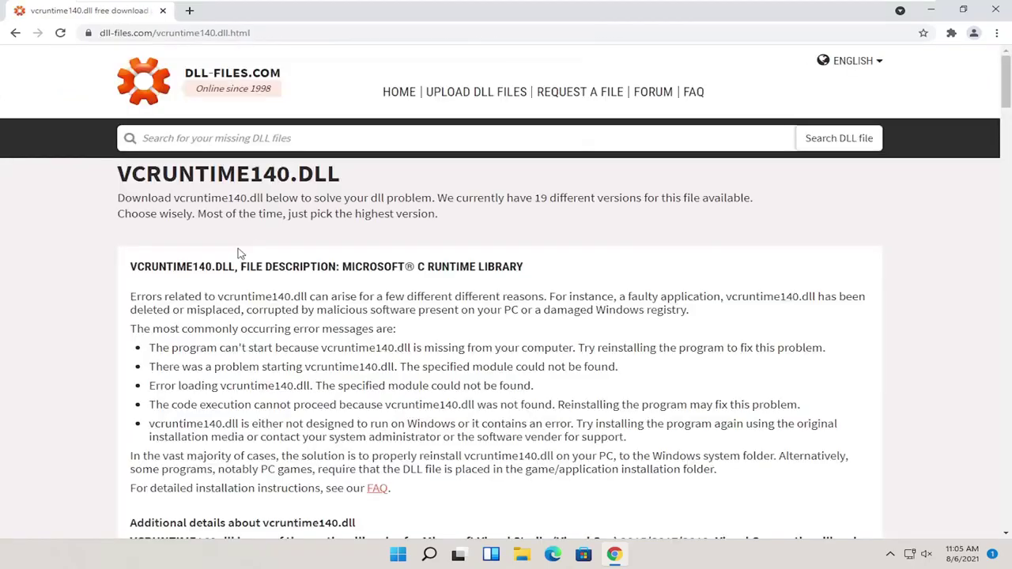
scroll(507, 293, down, 7)
scroll(276, 285, down, 12)
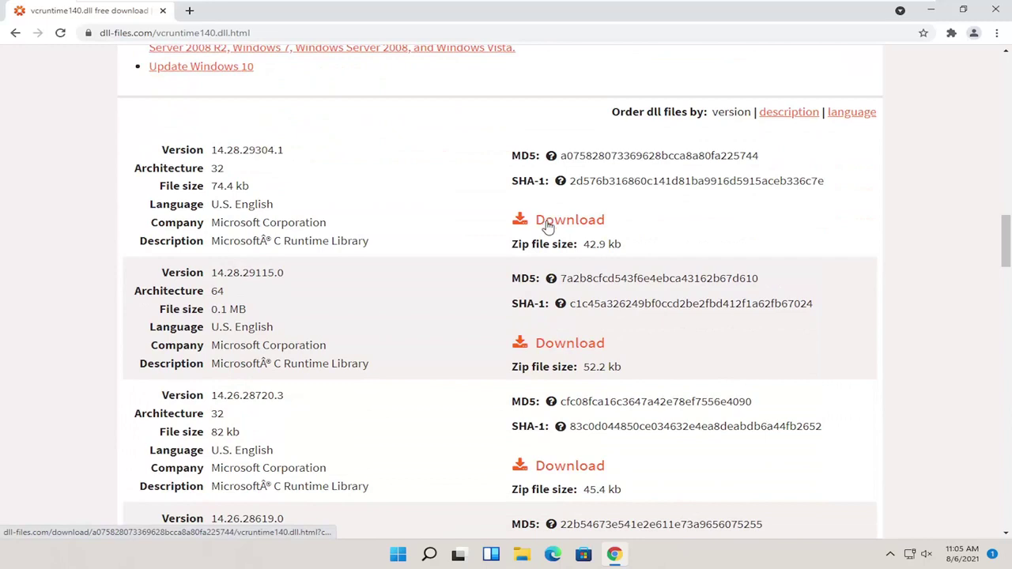
double_click(215, 291)
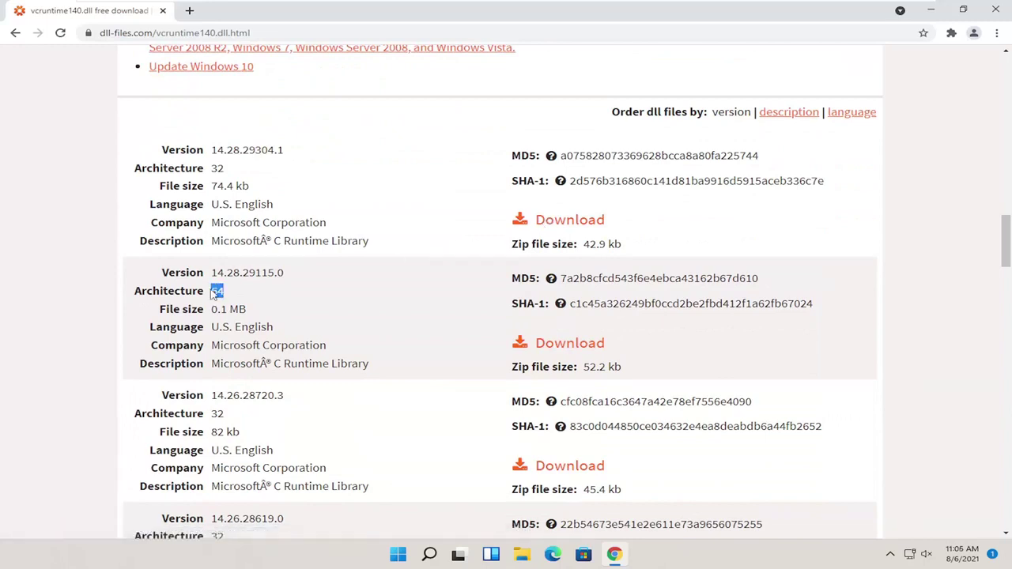
scroll(245, 198, down, 1)
scroll(276, 246, up, 1)
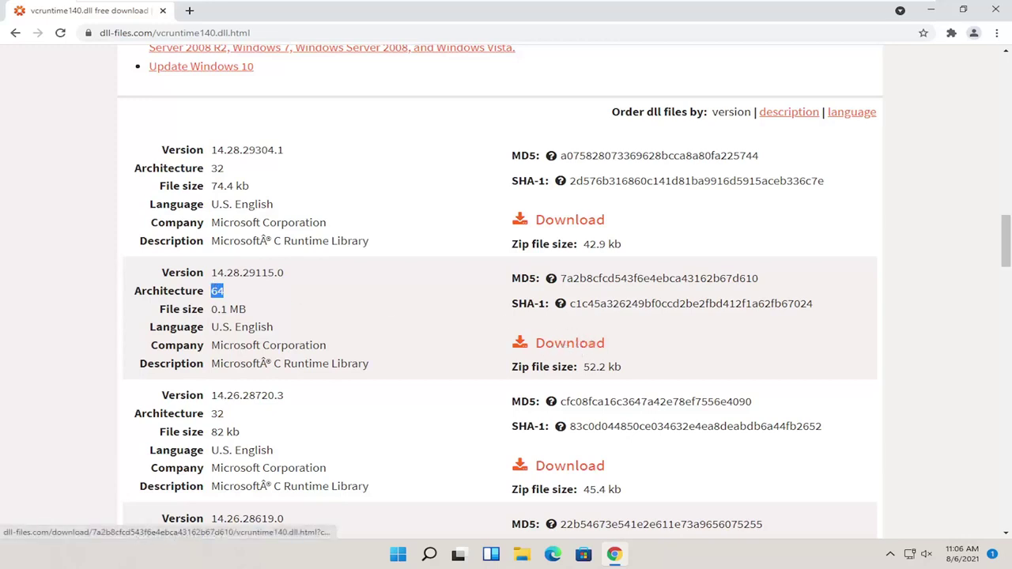
click(565, 343)
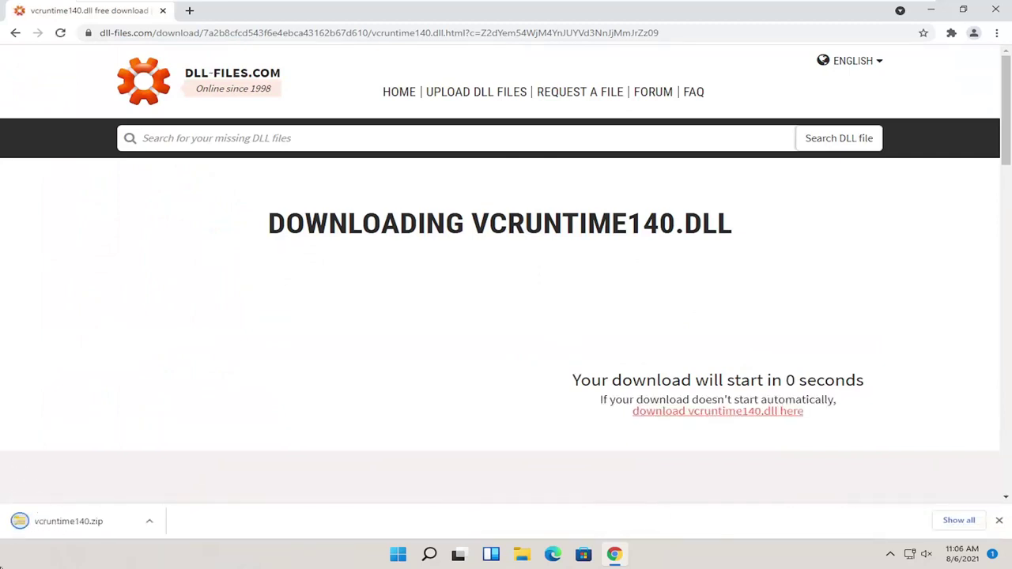
Show the downloaded vcruntime140.zip in its folder and copy vcruntime140.dll from the archive to the desktop.
click(149, 527)
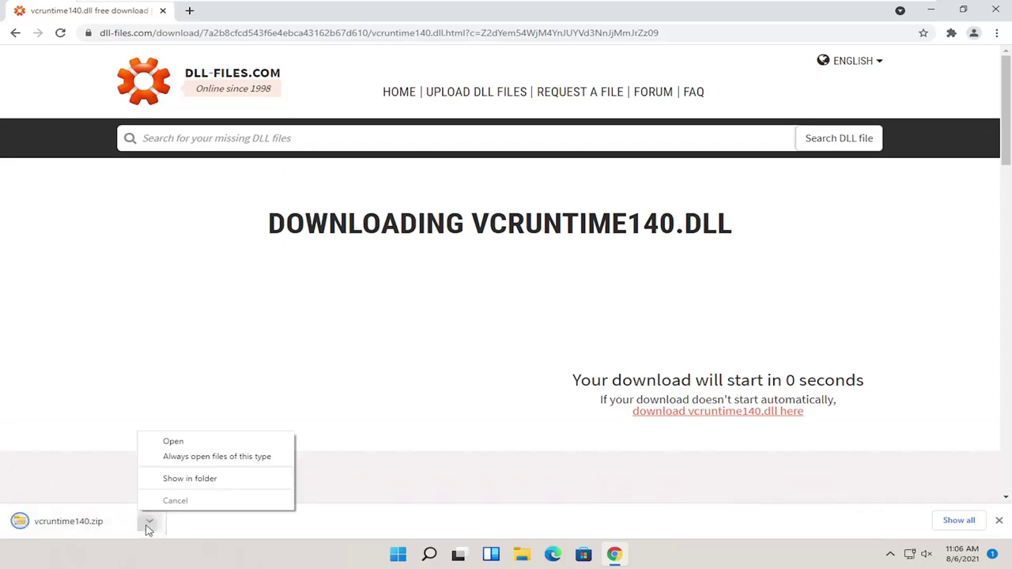
click(156, 479)
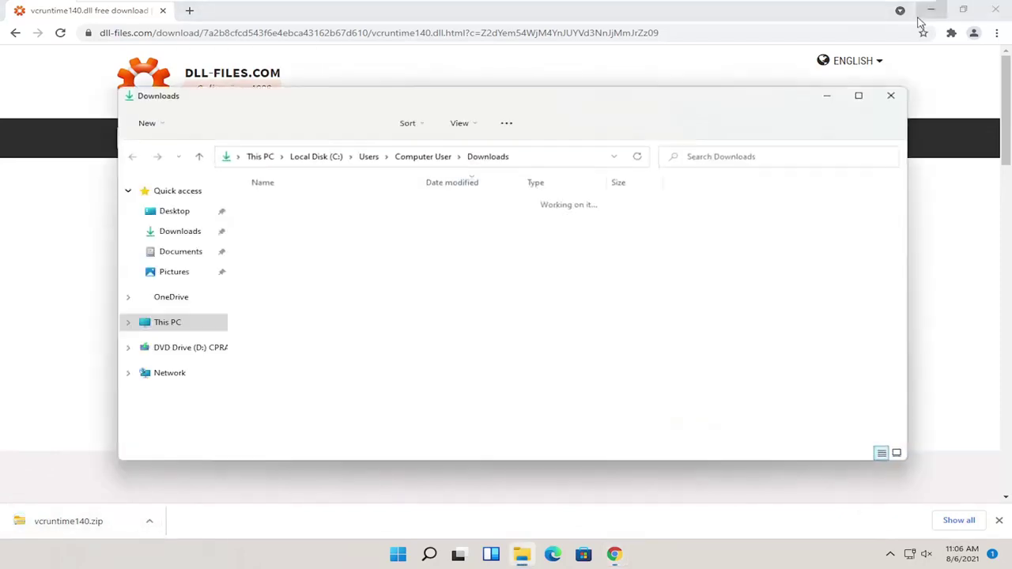
click(931, 10)
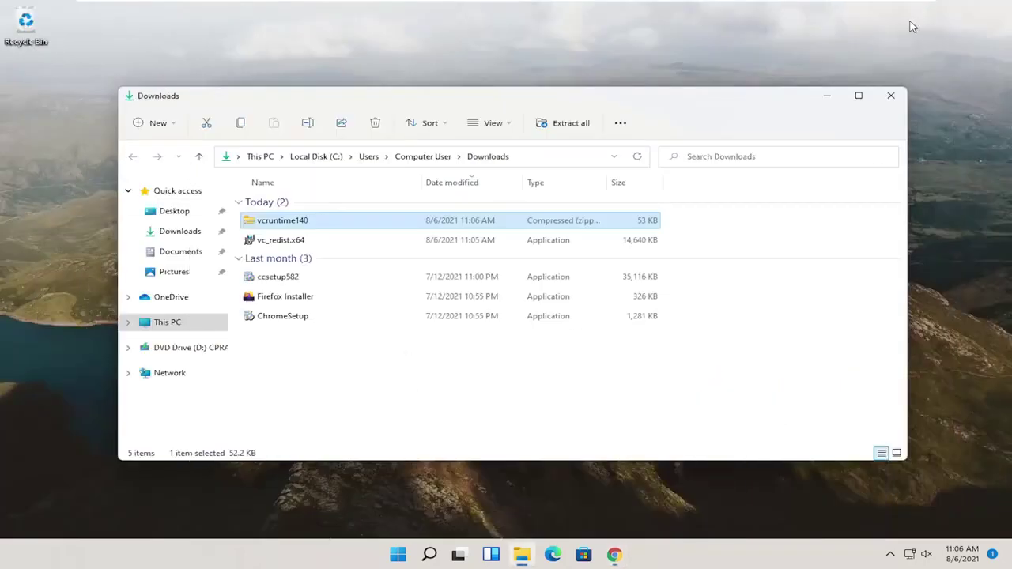
double_click(291, 224)
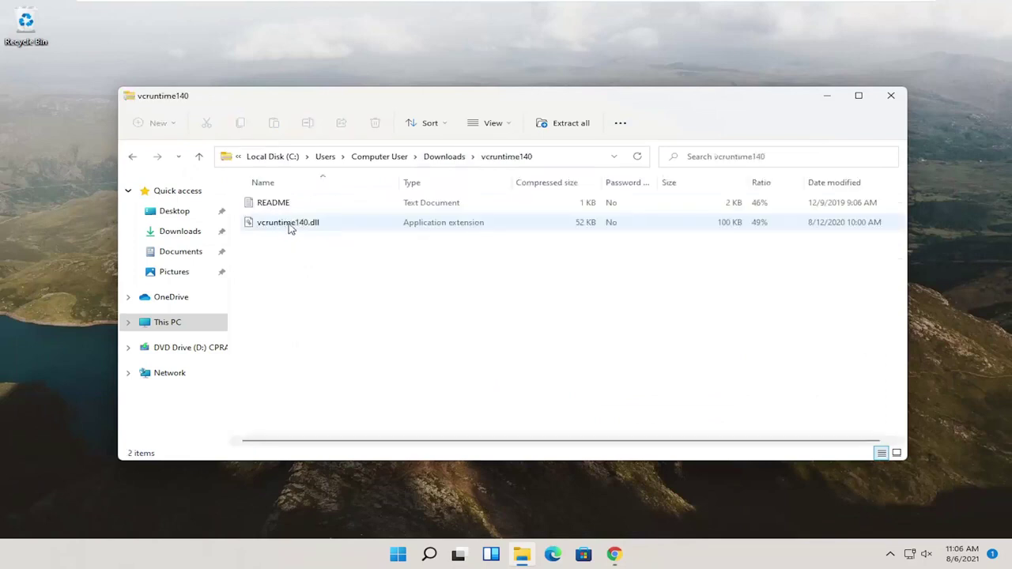
drag(293, 228, 36, 121)
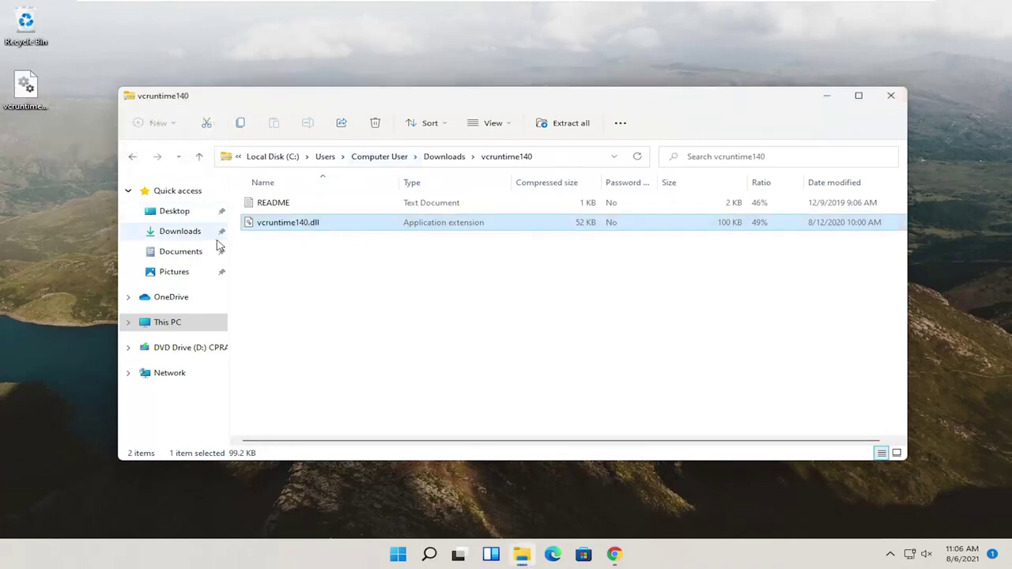
Browse to the Windows folder on Local Disk (C:) and select the System32 folder.
click(187, 331)
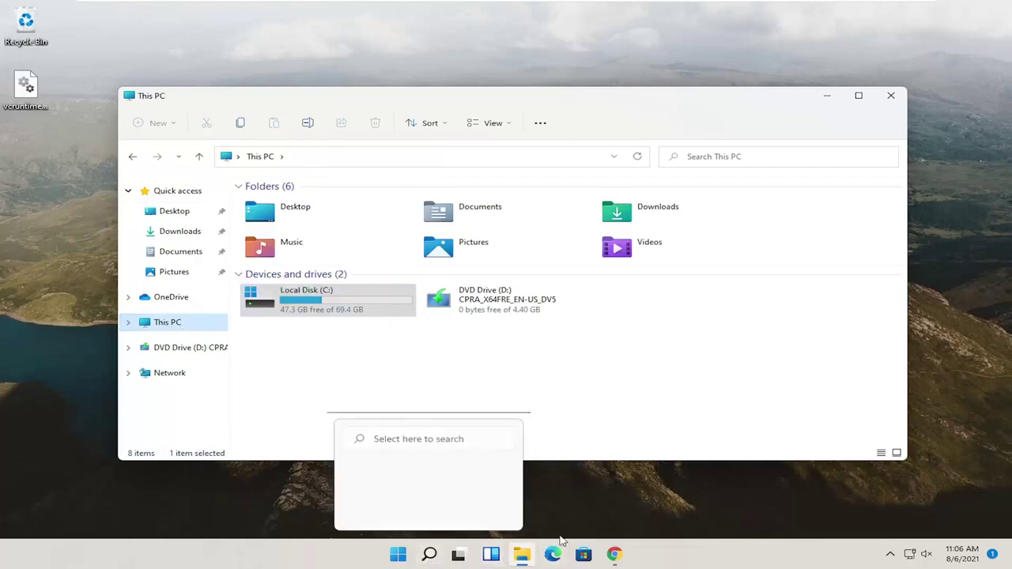
mouse_move(522, 558)
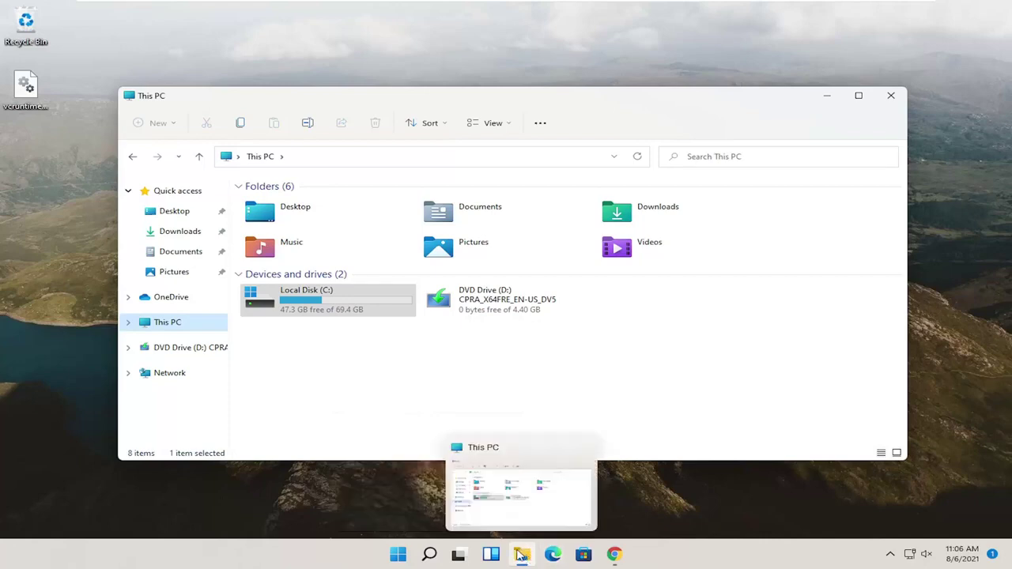
click(161, 324)
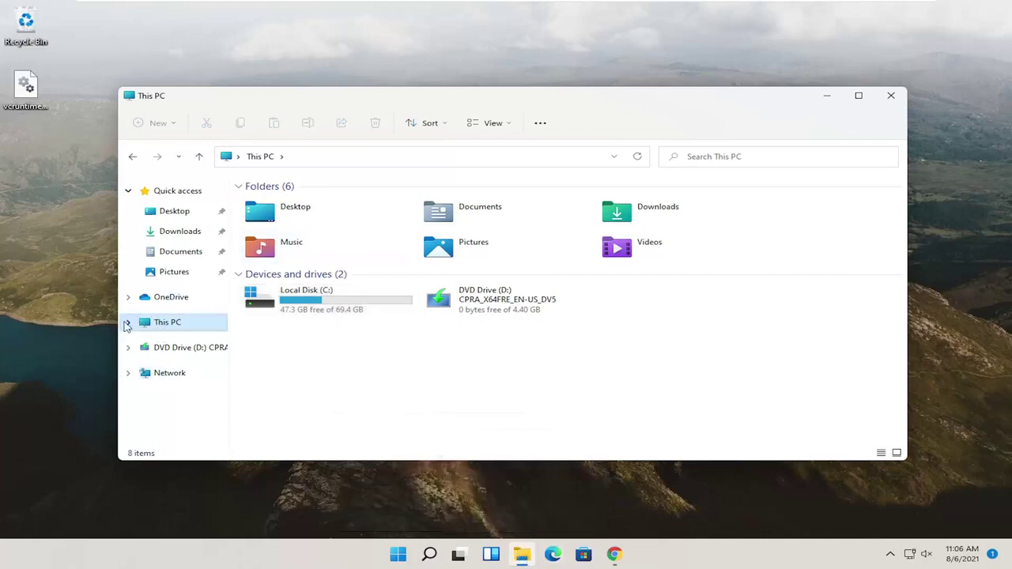
double_click(325, 301)
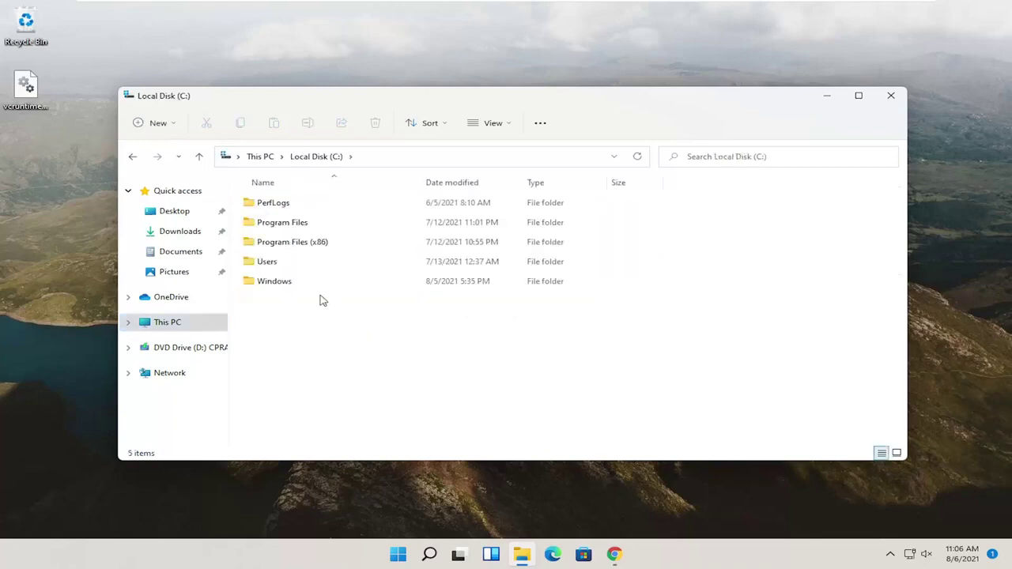
double_click(274, 281)
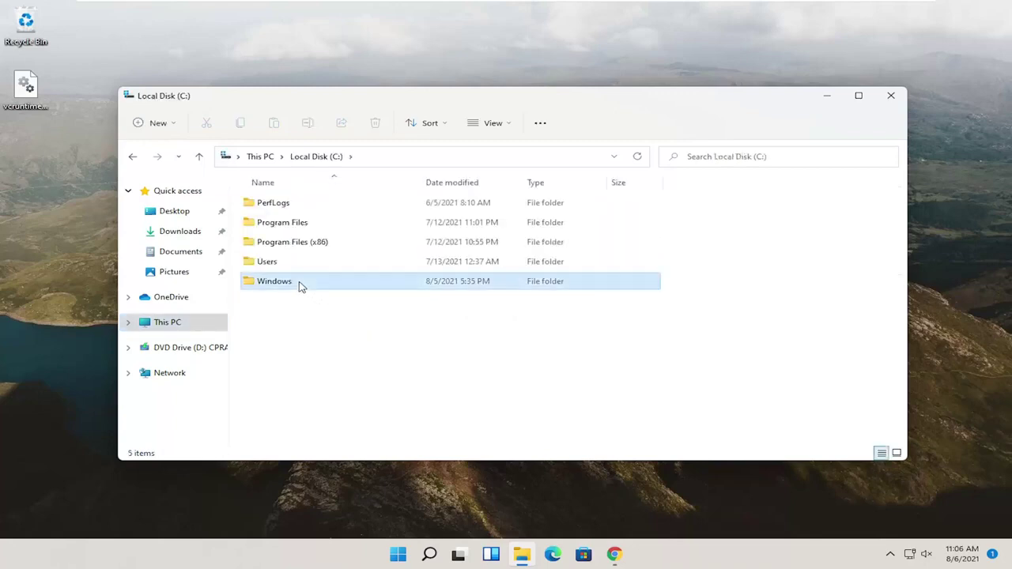
scroll(300, 291, down, 10)
scroll(300, 291, down, 9)
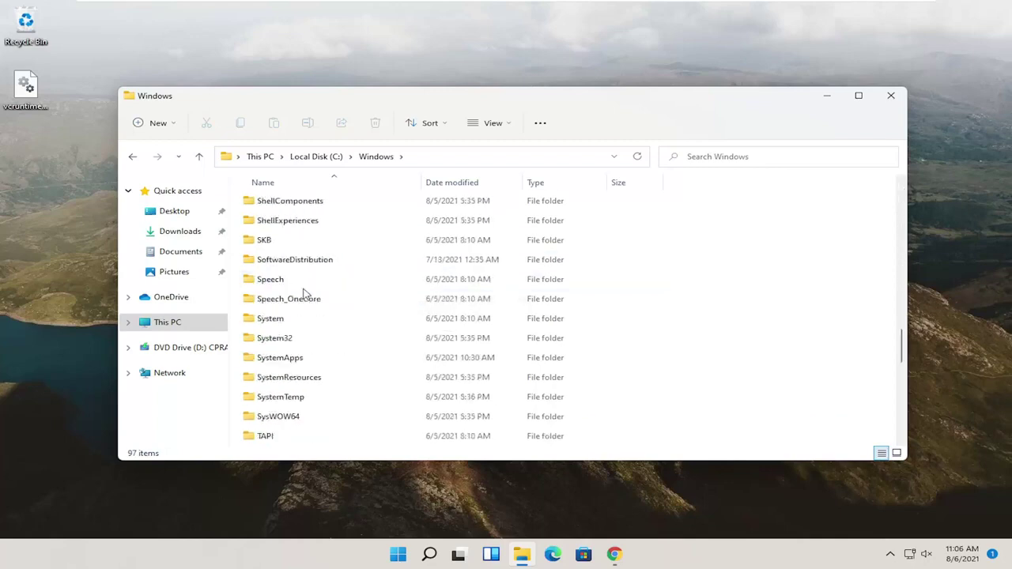
click(277, 340)
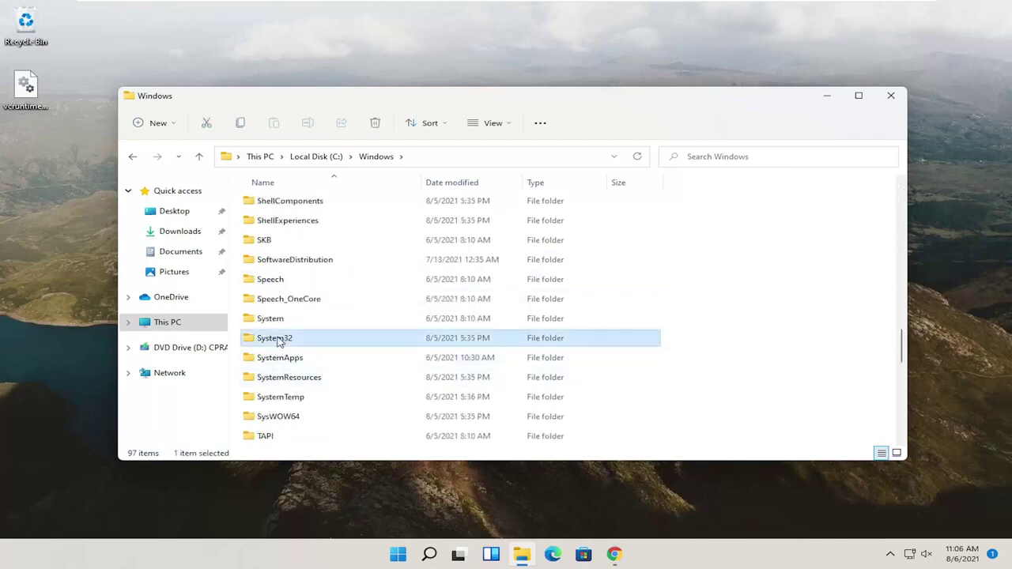
Check the Show options in the folder view settings for the Hidden items setting, leaving it as it is.
click(495, 127)
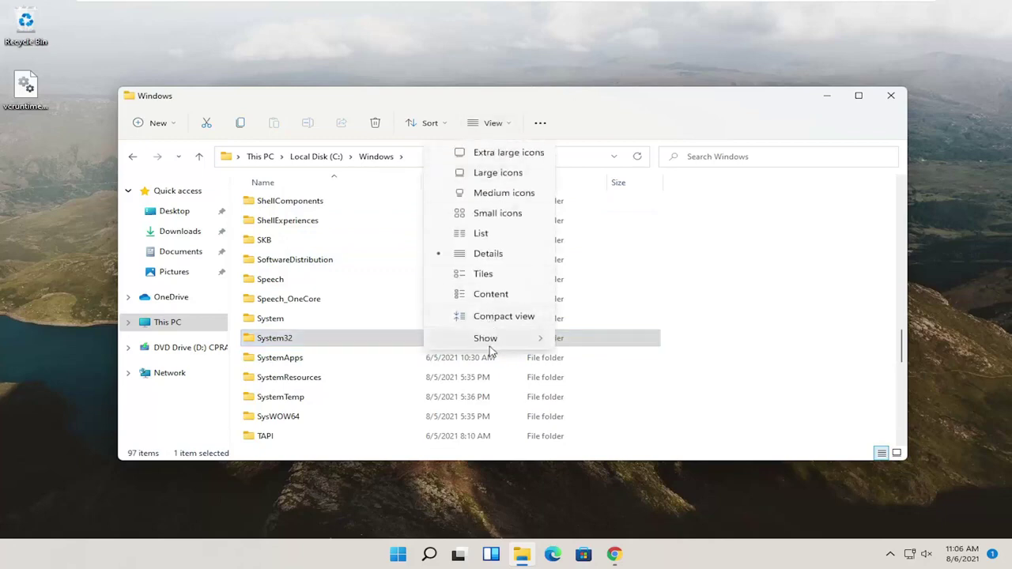
mouse_move(491, 346)
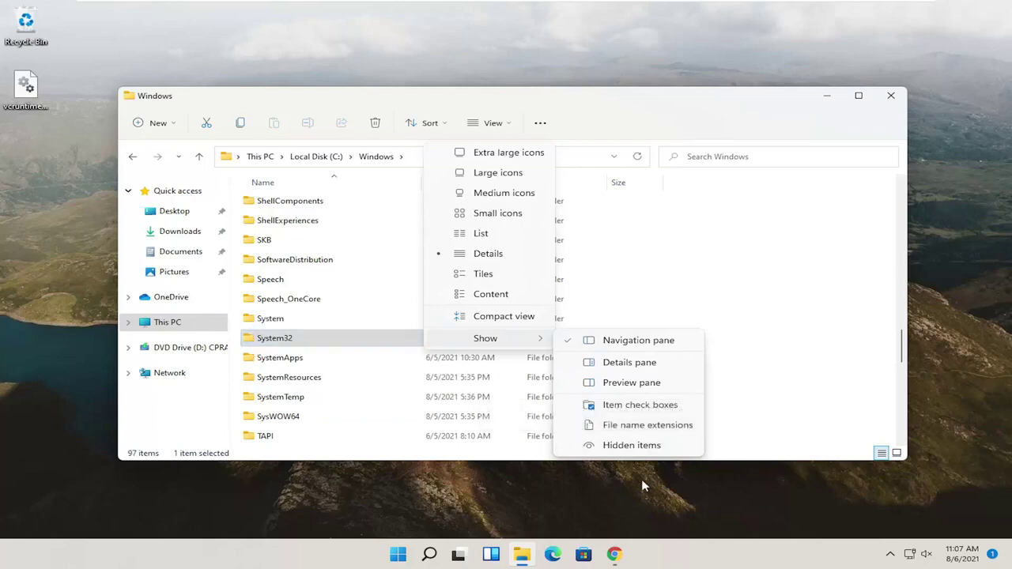
click(554, 103)
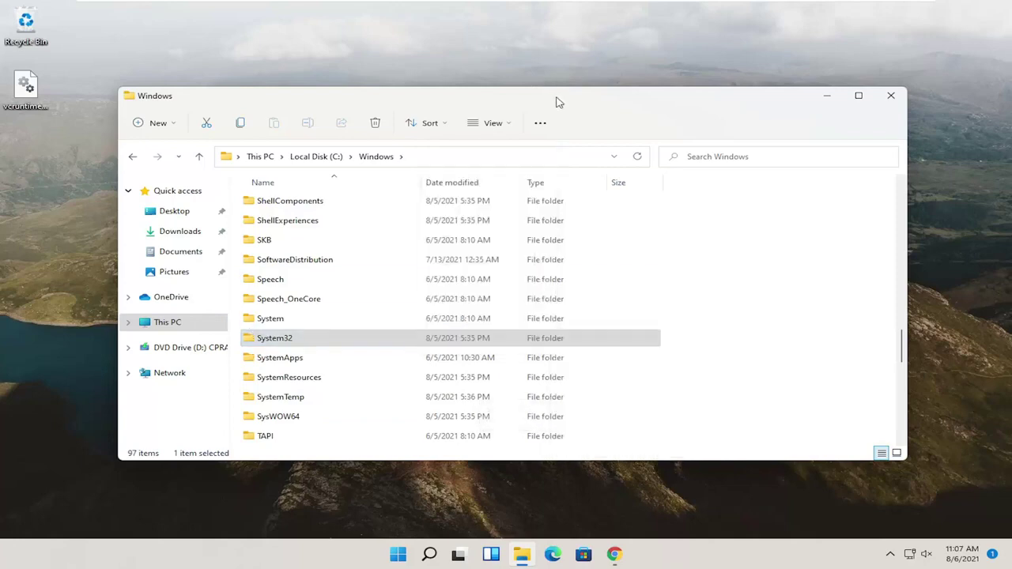
Move vcruntime140.dll from the desktop into System32, replacing the existing file with administrator permission, and close the folder window.
double_click(281, 339)
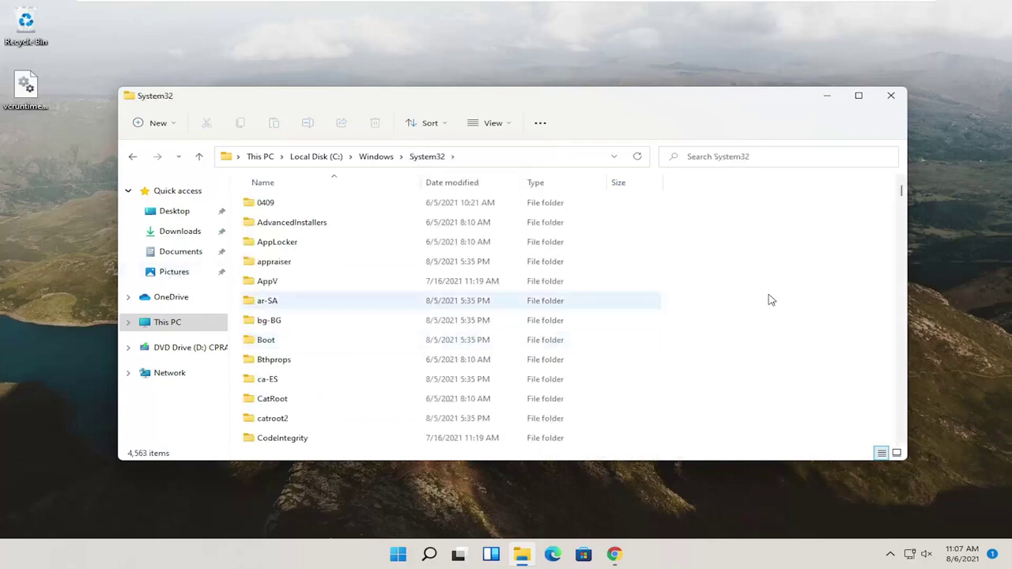
drag(22, 89, 739, 273)
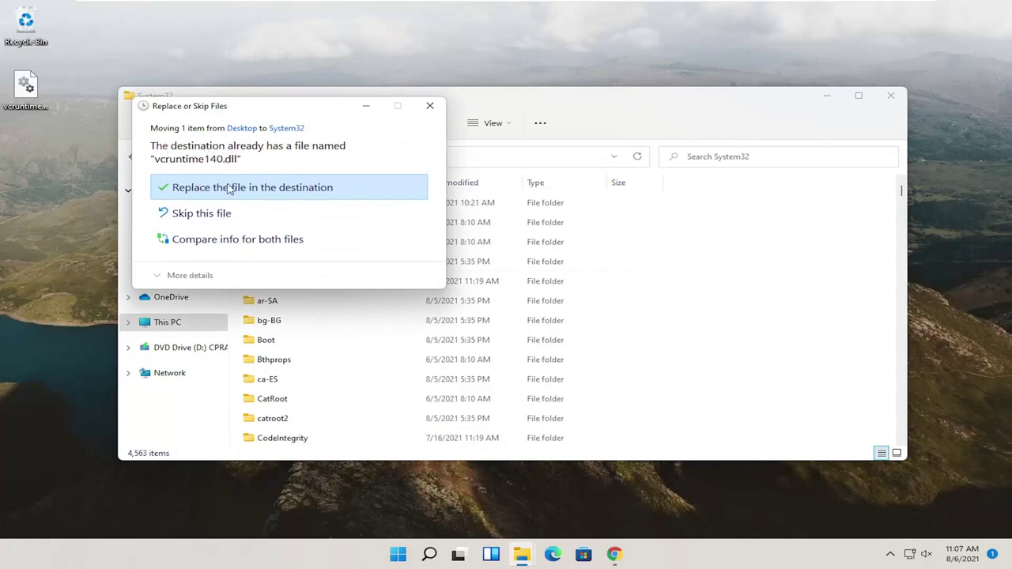
click(318, 192)
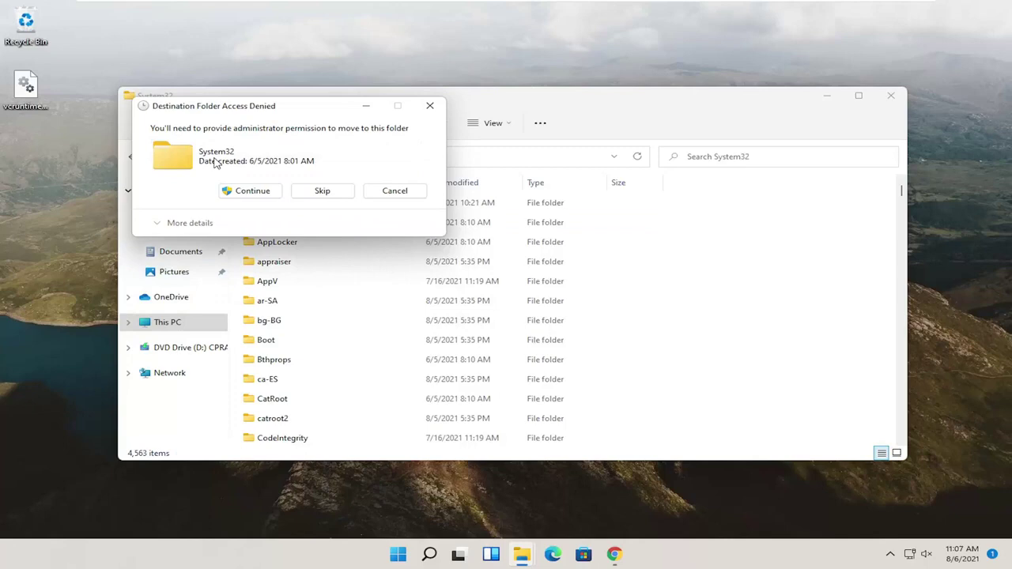
click(267, 192)
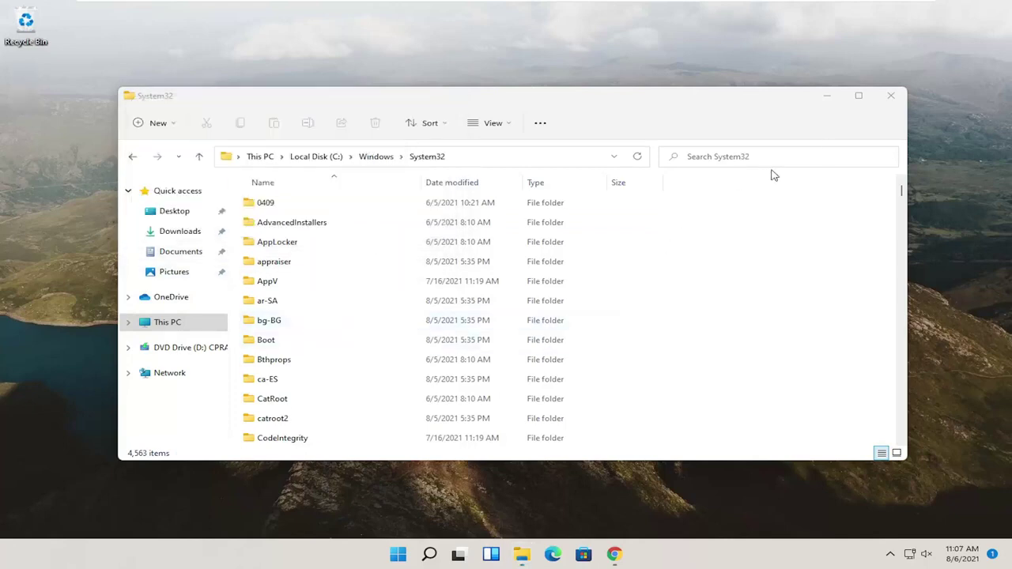
click(892, 95)
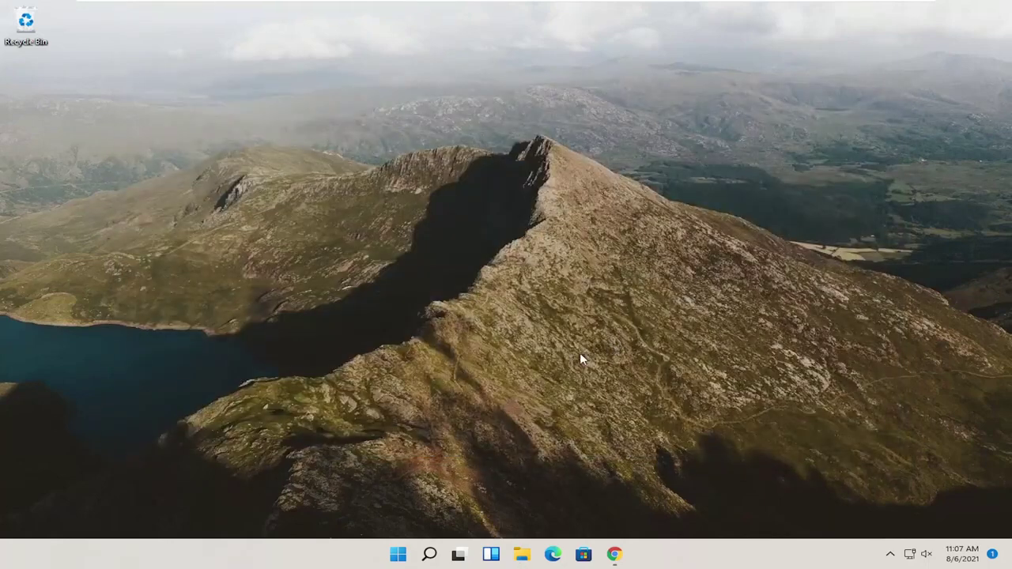